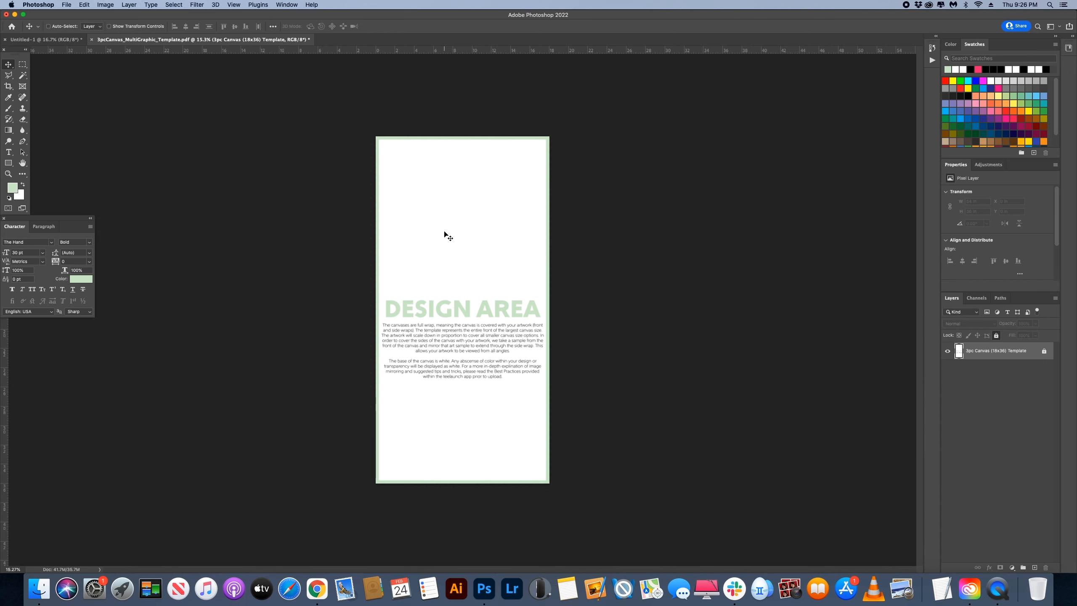
# Step: Show the LilacSky layer in the Untitled-1 document and copy it into the 3pcCanvas_MultiGraphic_Template document, centered on the canvas
pyautogui.click(47, 39)
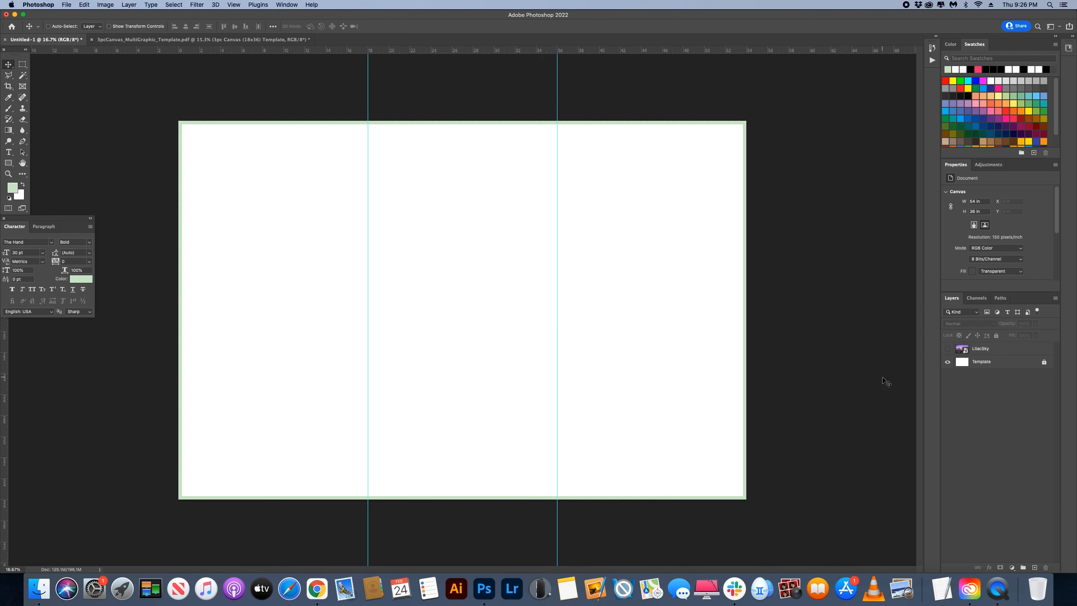
pyautogui.click(992, 348)
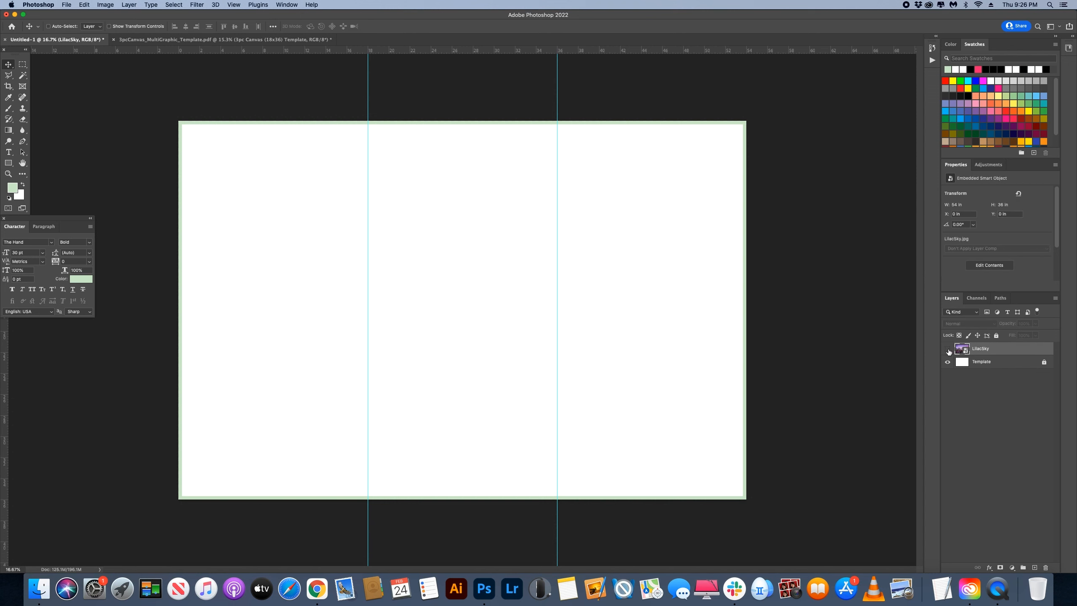
pyautogui.click(947, 349)
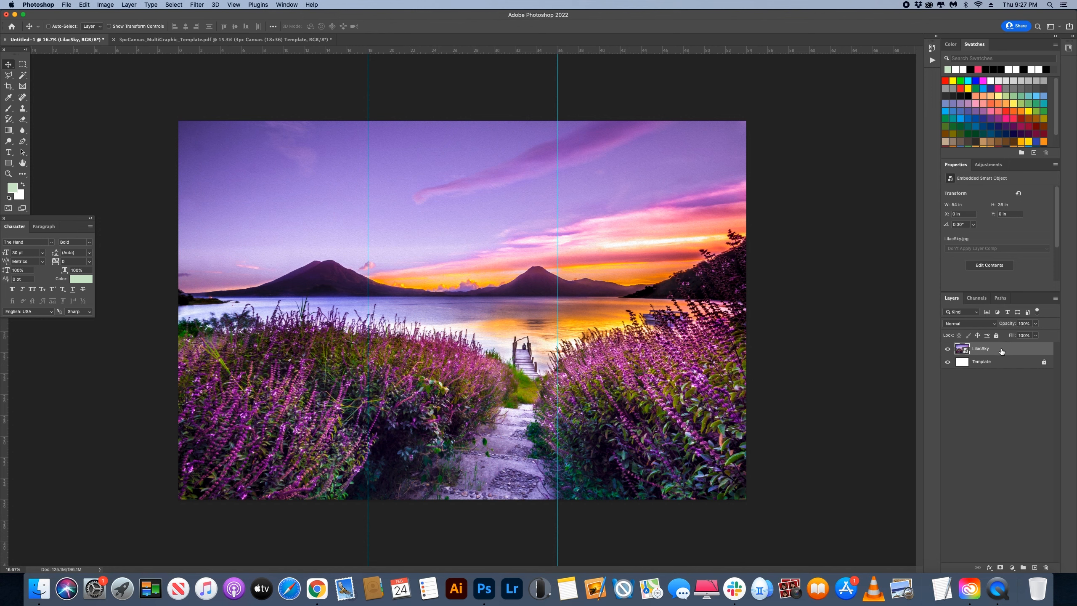
pyautogui.moveTo(1001, 350); pyautogui.dragTo(472, 307)
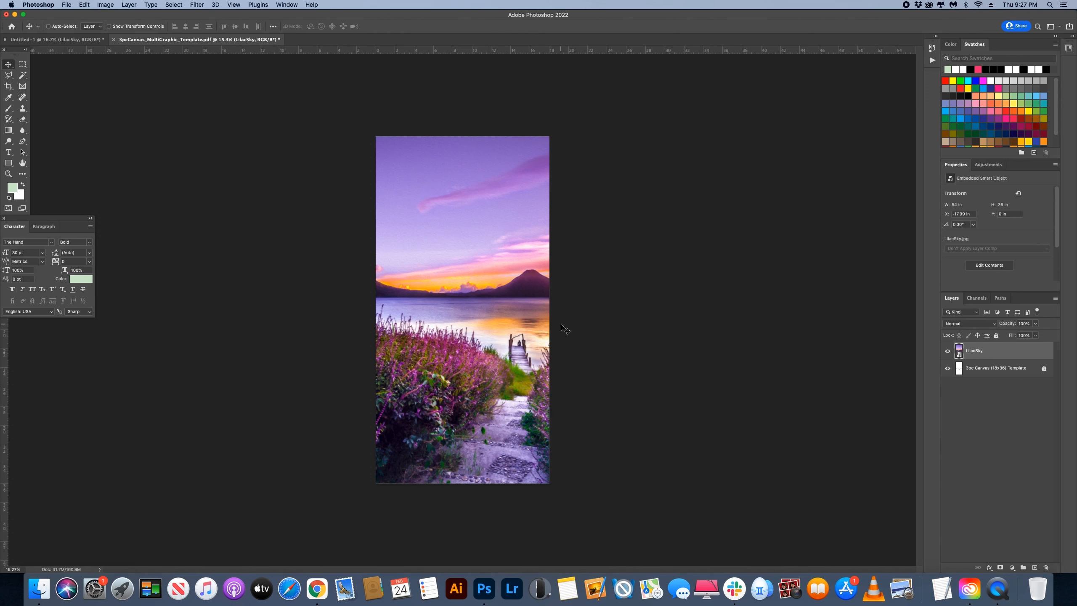
pyautogui.press('super+t')
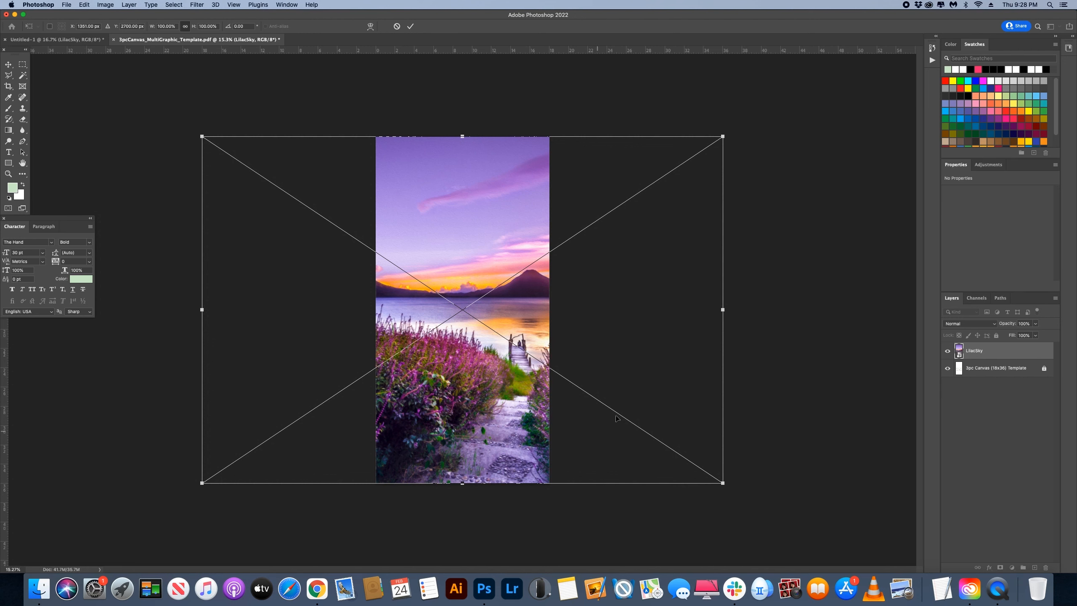
pyautogui.moveTo(433, 234); pyautogui.dragTo(390, 246)
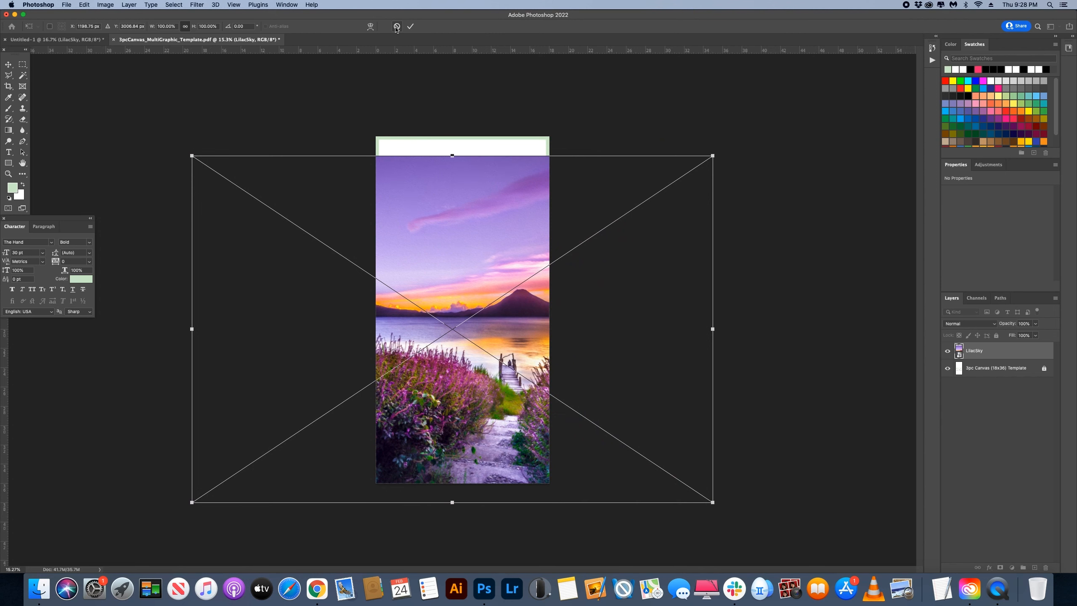
pyautogui.click(396, 27)
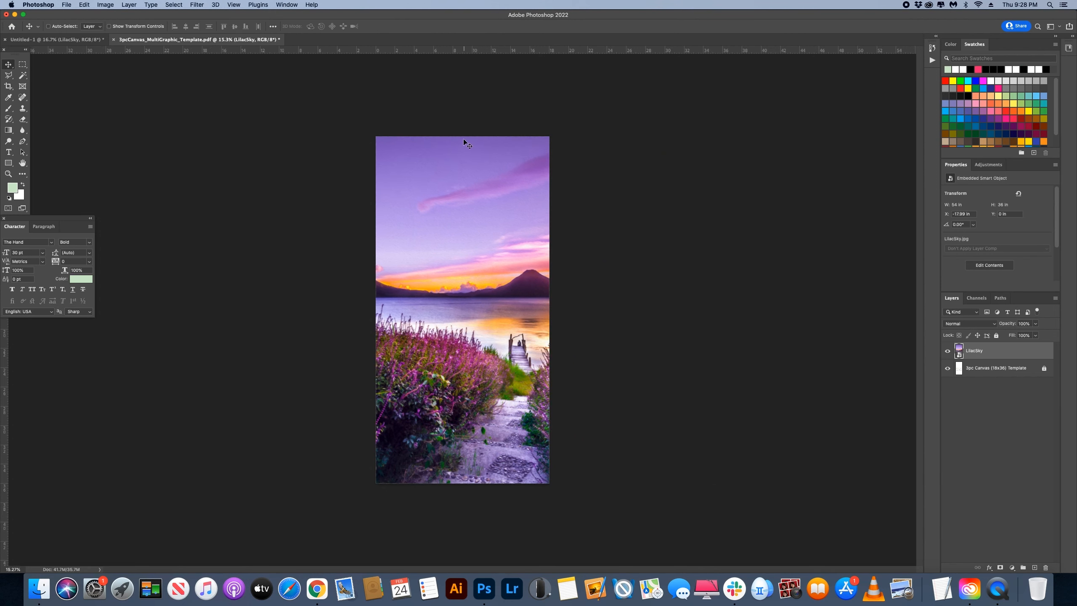
pyautogui.press('super+t')
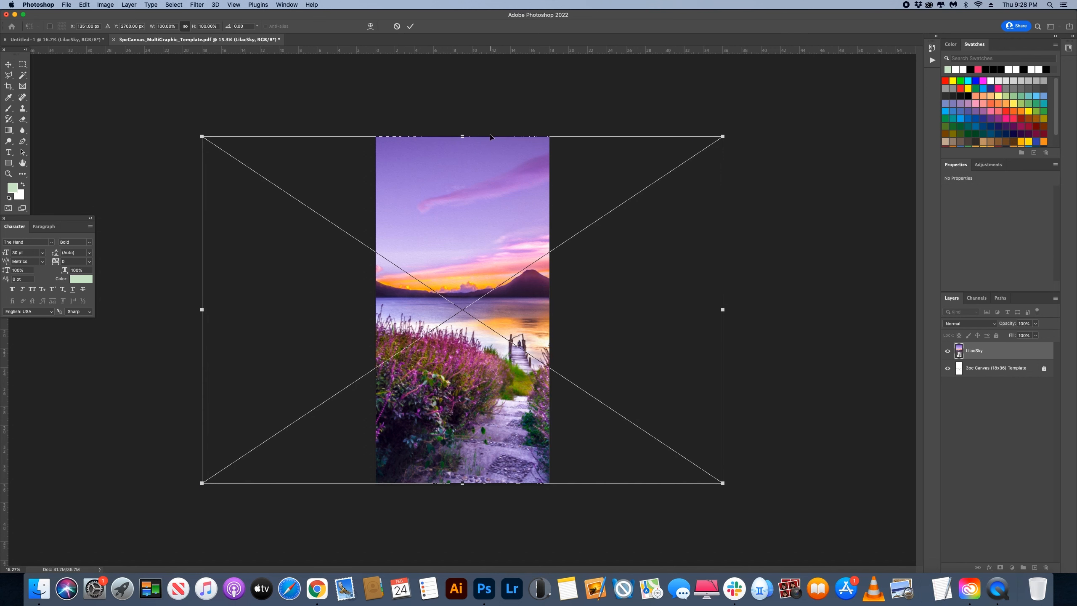
pyautogui.click(396, 27)
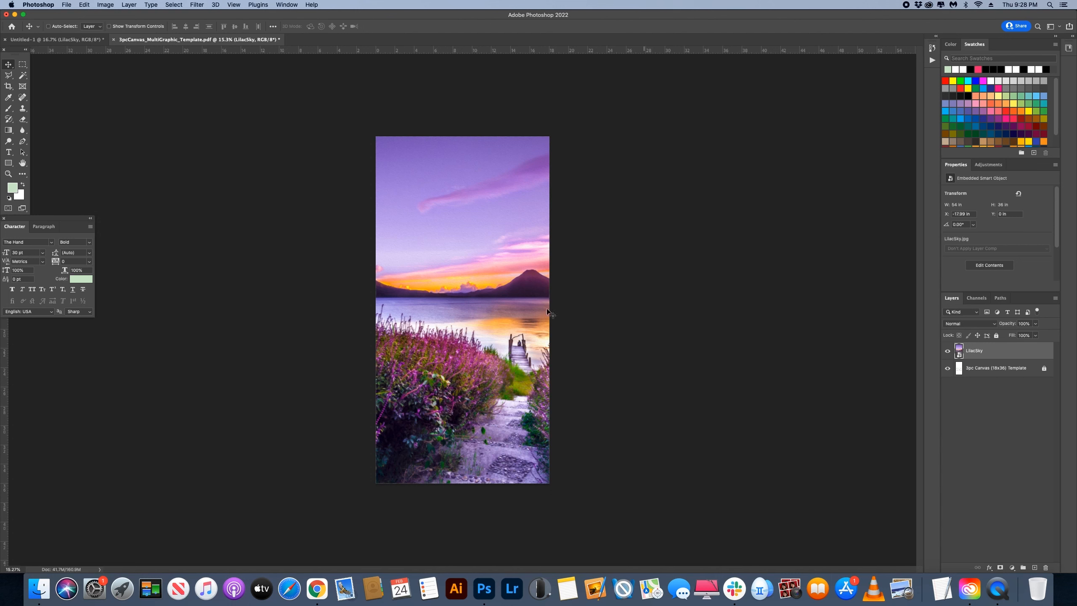
# Step: Rename the LilacSky layer in the template document as "middle"
pyautogui.doubleClick(975, 351)
pyautogui.write('middle')
pyautogui.press('Return')
# Step: Duplicate the middle layer and name the copy "left"
pyautogui.press('super+j')
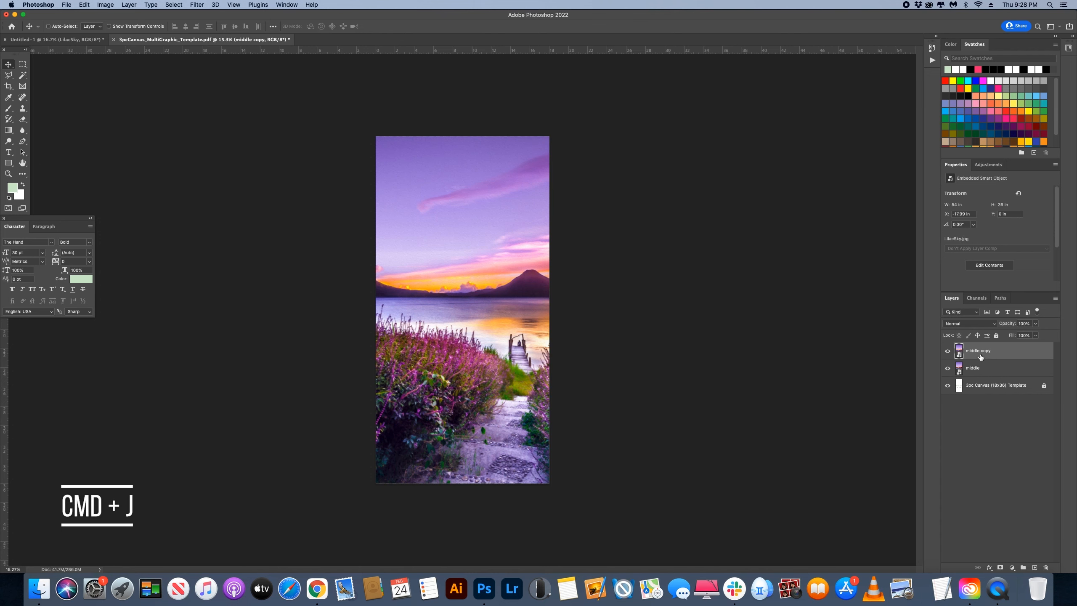
pyautogui.doubleClick(980, 351)
pyautogui.write('left')
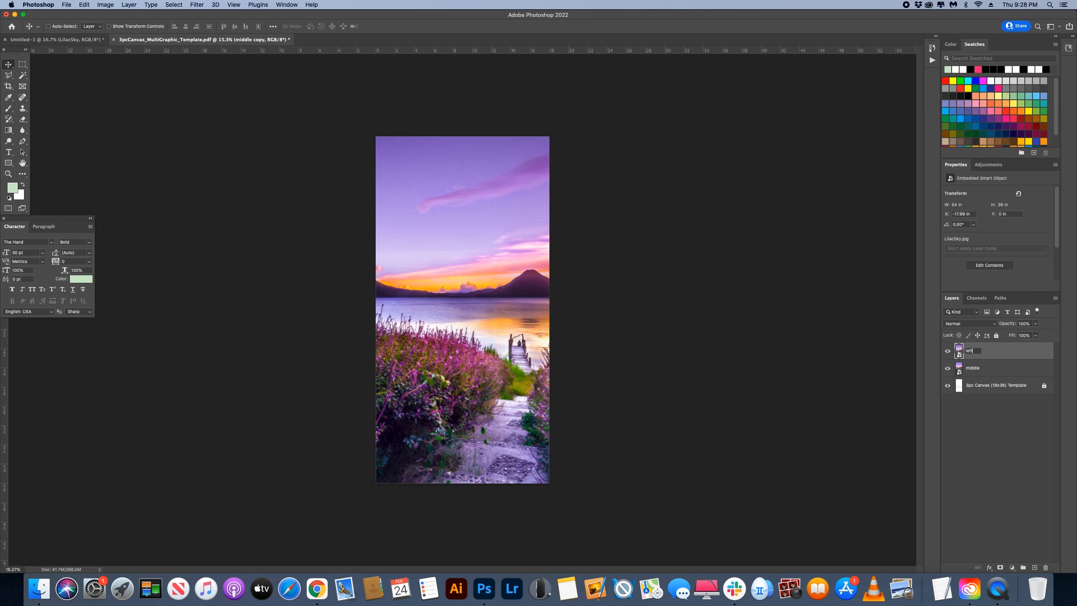
pyautogui.press('Return')
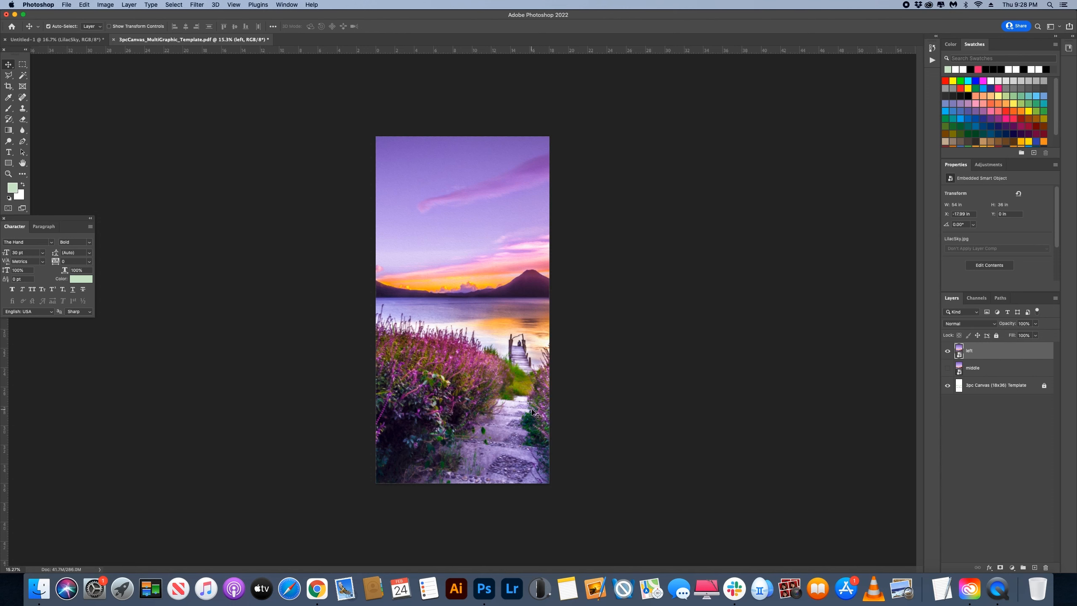
# Step: Hide the middle layer and move the left layer horizontally to X 0 in, so the image's left third fills the canvas
pyautogui.press('super+t')
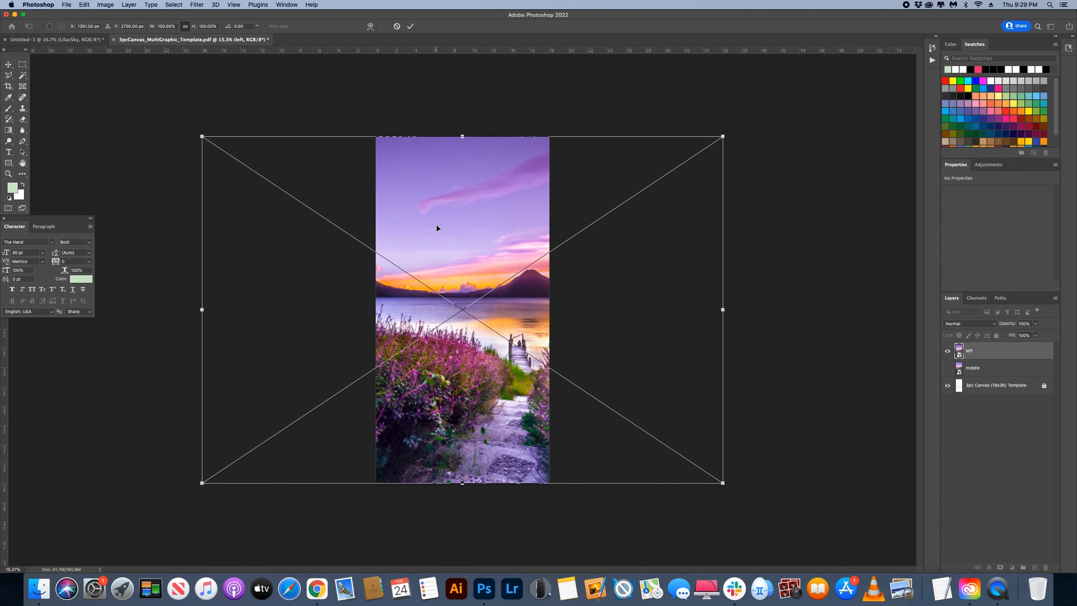
pyautogui.press('shift')
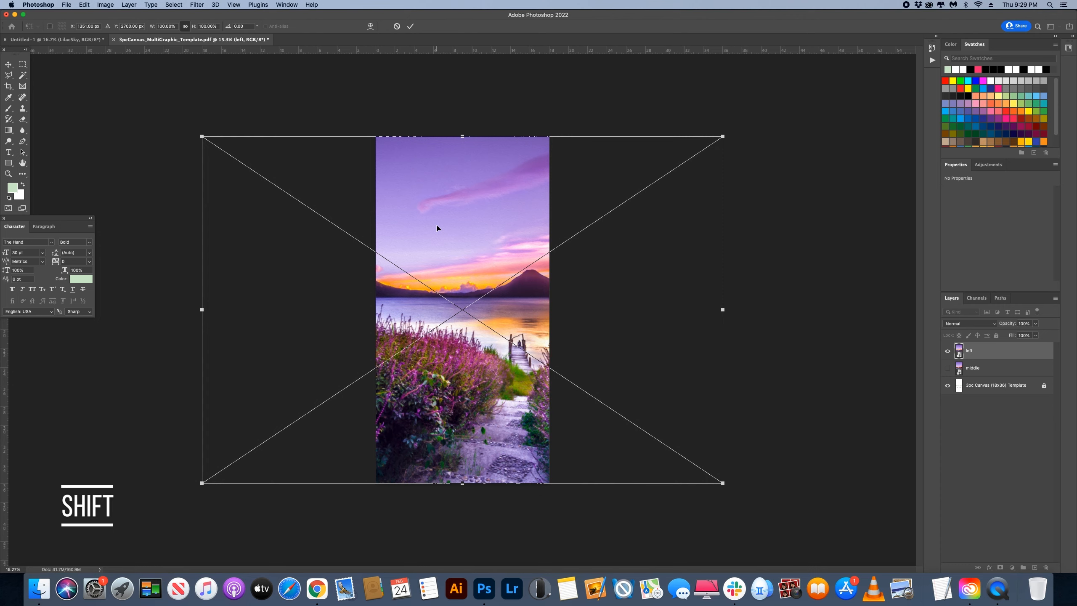
pyautogui.moveTo(435, 229); pyautogui.dragTo(600, 245)
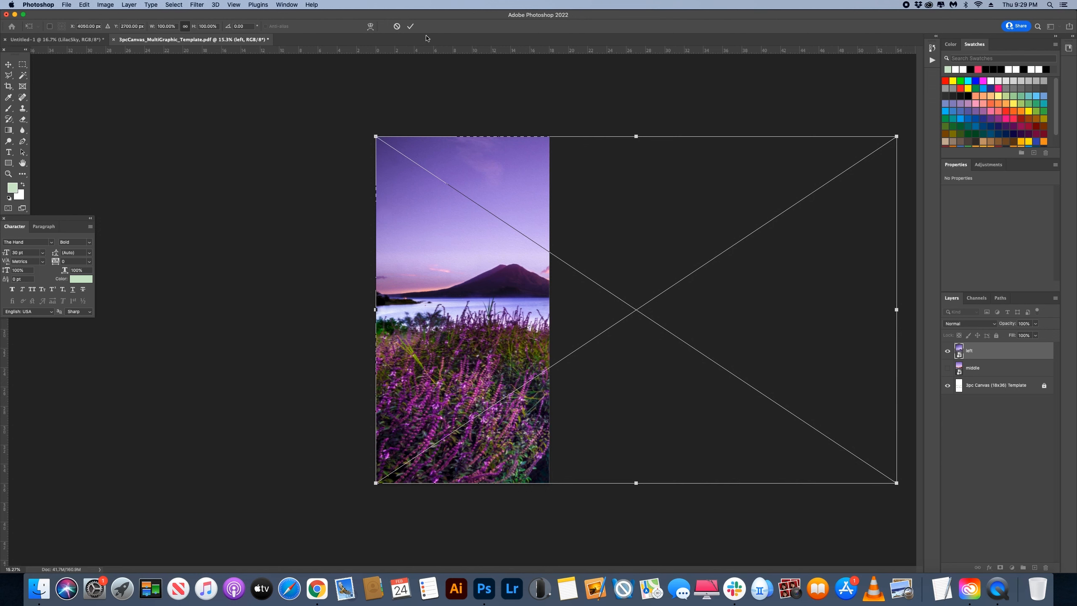
pyautogui.click(410, 26)
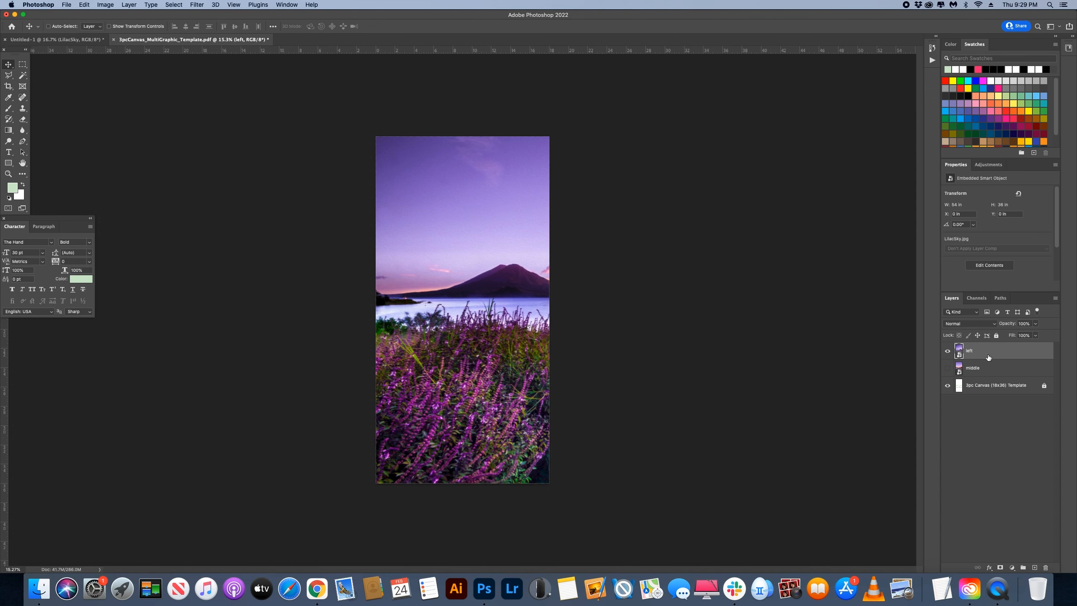
# Step: Duplicate the left layer, hide the original, and name the copy "right"
pyautogui.press('super+j')
pyautogui.click(947, 367)
pyautogui.doubleClick(976, 351)
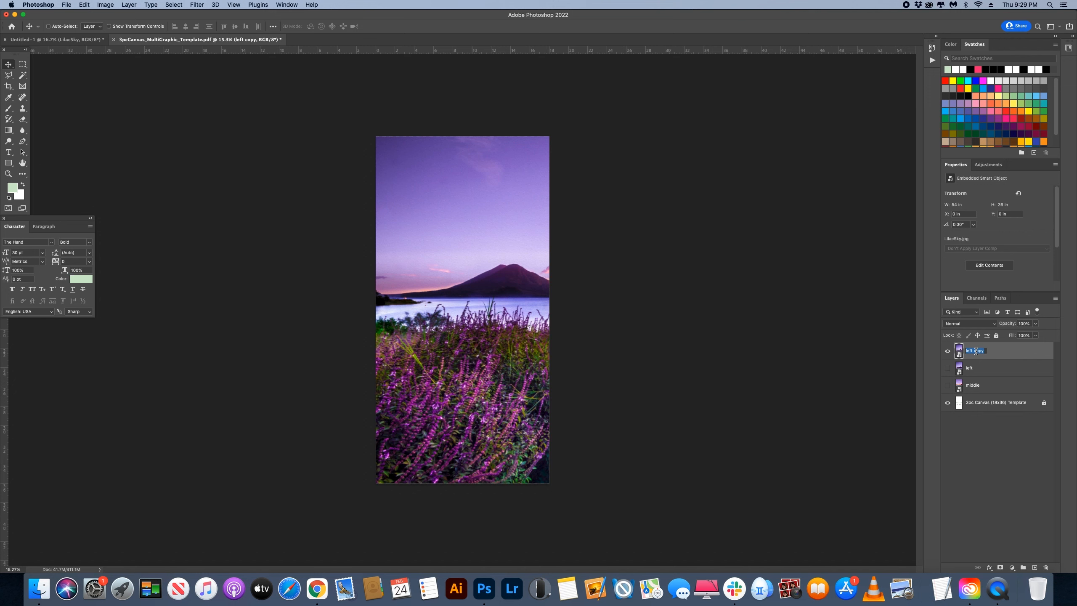
pyautogui.write('right')
# Step: Move the right layer horizontally to X -36 in, so the image's right third fills the canvas
pyautogui.press('super')
pyautogui.press('super')
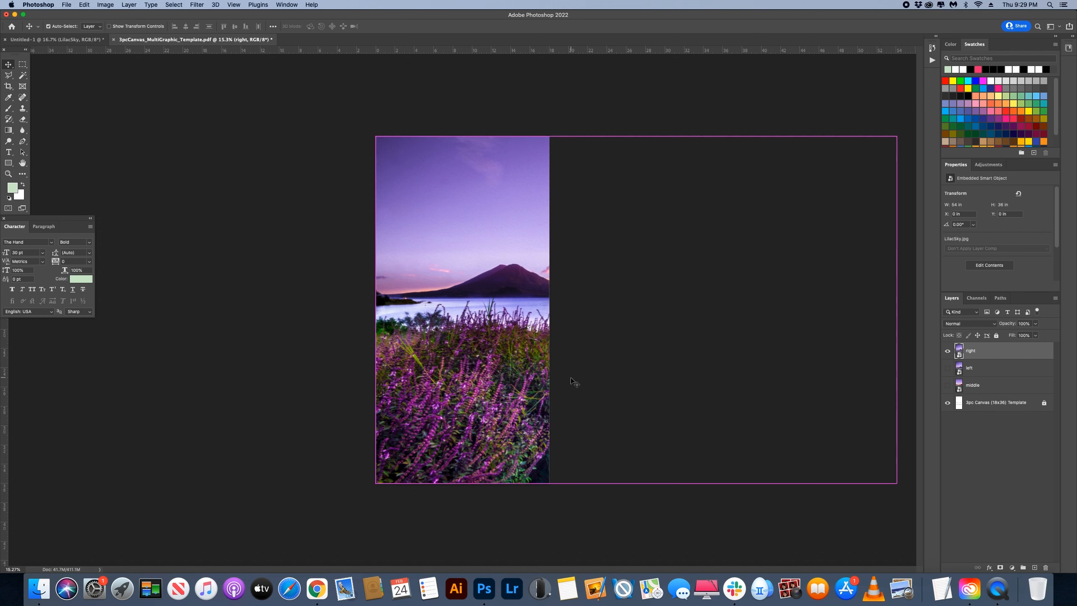
pyautogui.press('super+t')
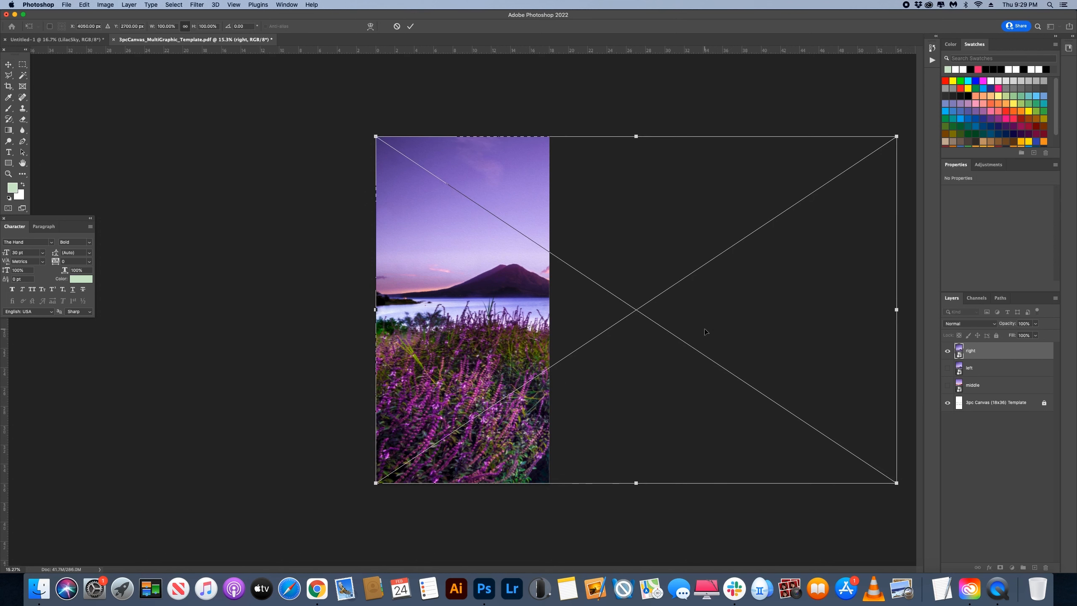
pyautogui.moveTo(707, 323); pyautogui.dragTo(360, 309)
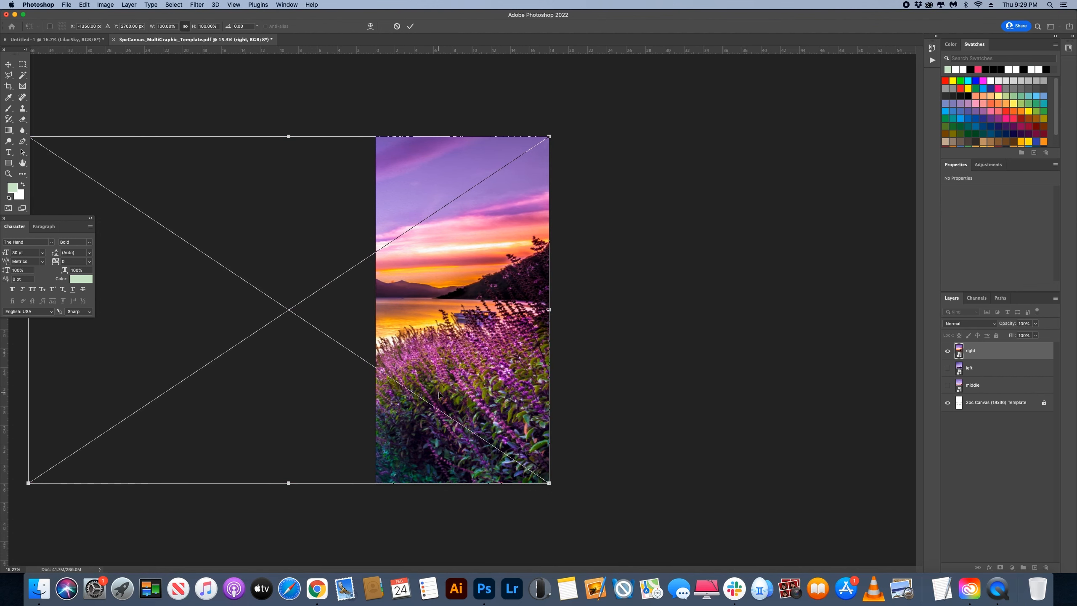
pyautogui.press('Return')
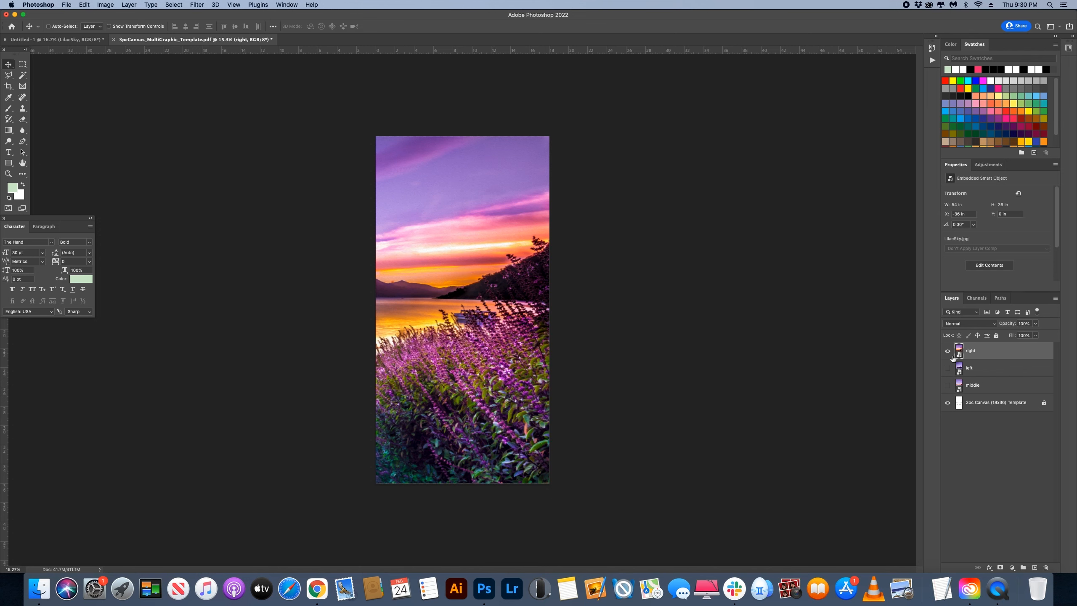
# Step: Hide the template layer and preview the left and middle layers one at a time, leaving only the right layer shown
pyautogui.click(947, 404)
pyautogui.click(947, 351)
pyautogui.click(947, 367)
pyautogui.click(947, 367)
pyautogui.click(947, 385)
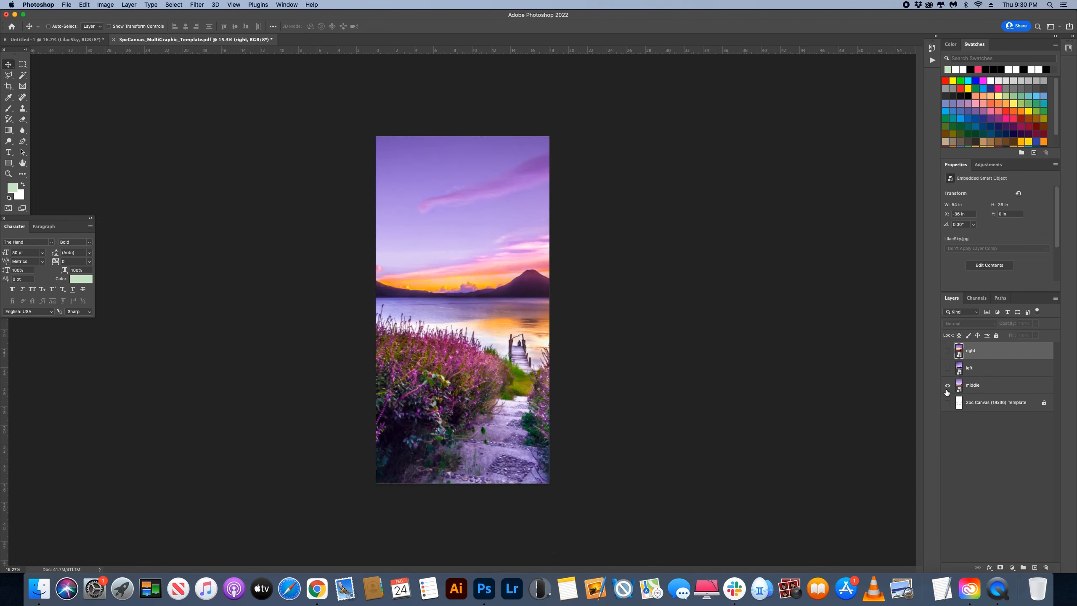
pyautogui.click(947, 384)
pyautogui.click(947, 368)
pyautogui.click(947, 367)
pyautogui.click(947, 351)
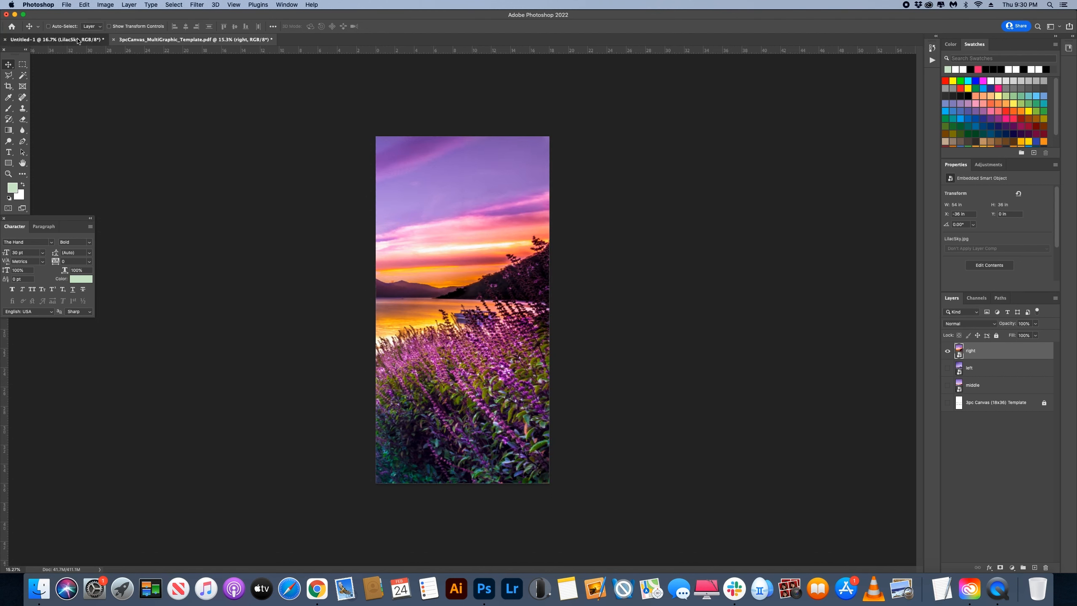
# Step: Return to the Untitled-1 document to view the full image across its three guided sections
pyautogui.click(55, 39)
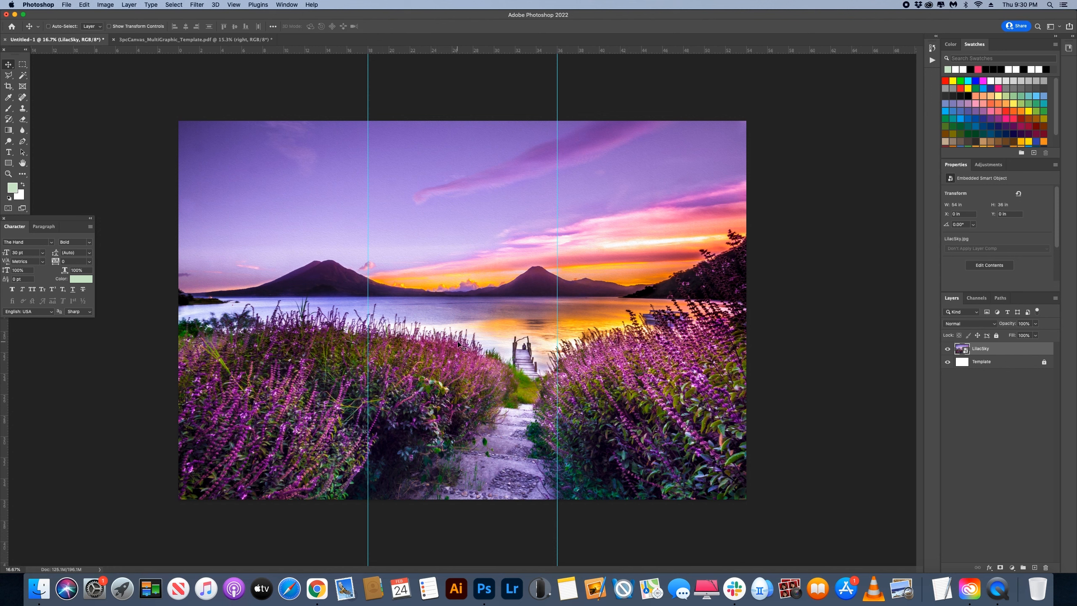
pyautogui.hotkey('ctrl', 'Tab')
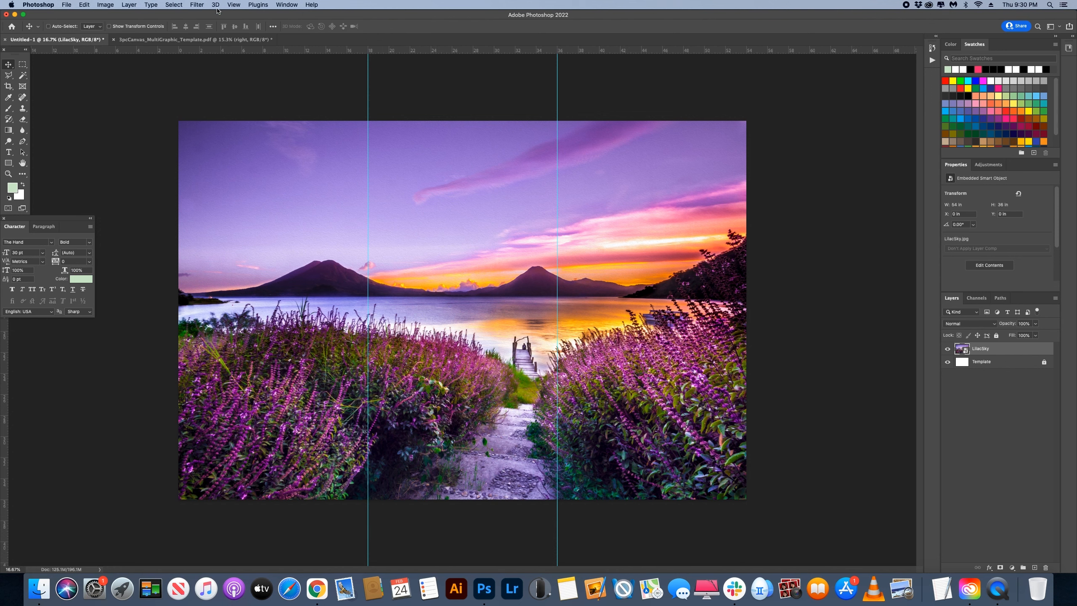